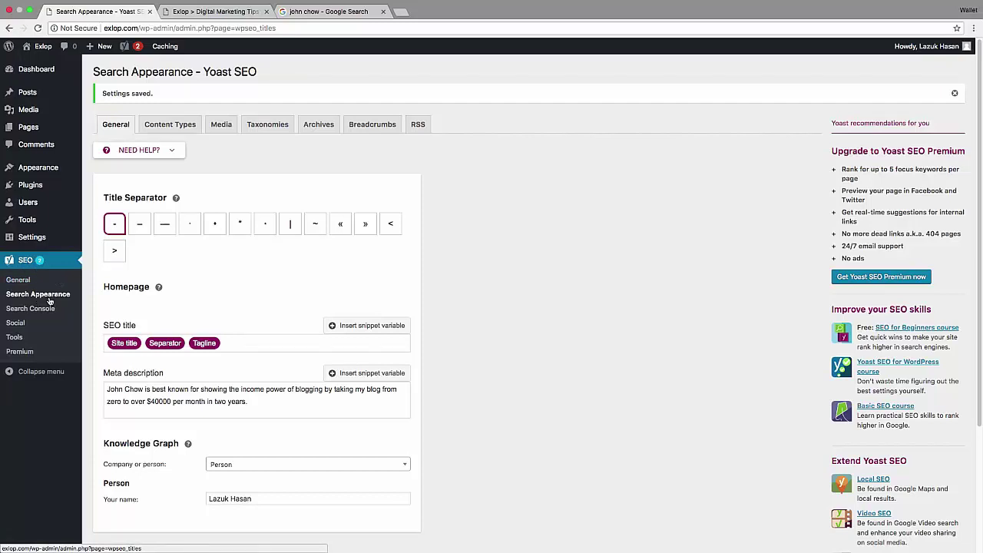
Step: Open the Content Types search appearance settings and review the Posts options down to the meta description
{"action": "left_click", "coordinate": [176, 127]}
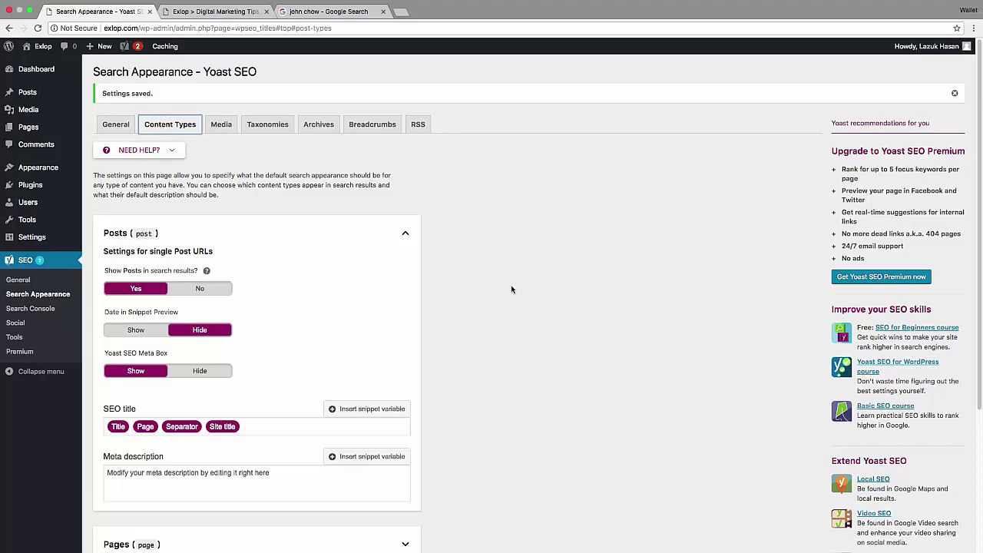
{"action": "scroll", "coordinate": [512, 289], "scroll_direction": "down", "scroll_amount": 1}
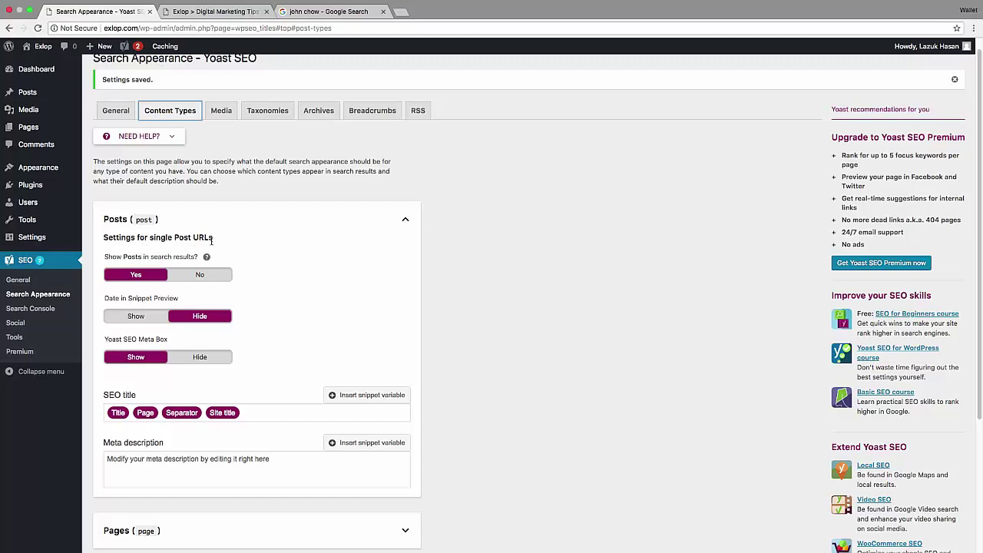
{"action": "scroll", "coordinate": [211, 240], "scroll_direction": "down", "scroll_amount": 1}
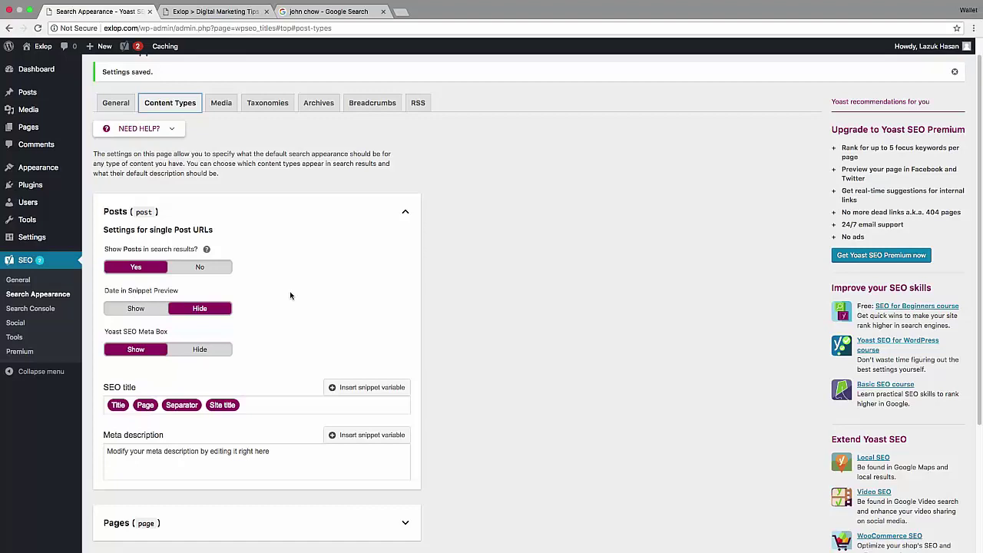
{"action": "scroll", "coordinate": [290, 296], "scroll_direction": "down", "scroll_amount": 2}
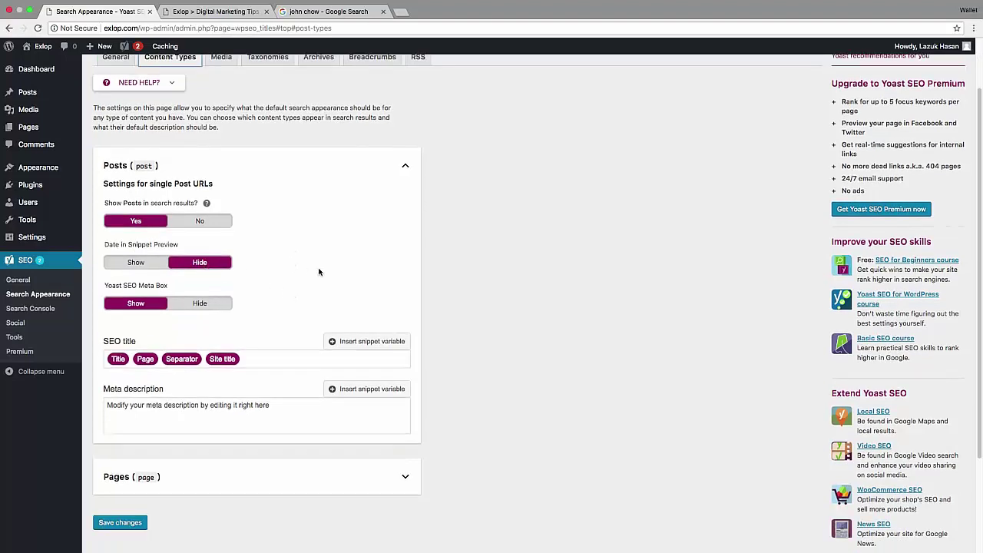
{"action": "scroll", "coordinate": [318, 272], "scroll_direction": "down", "scroll_amount": 1}
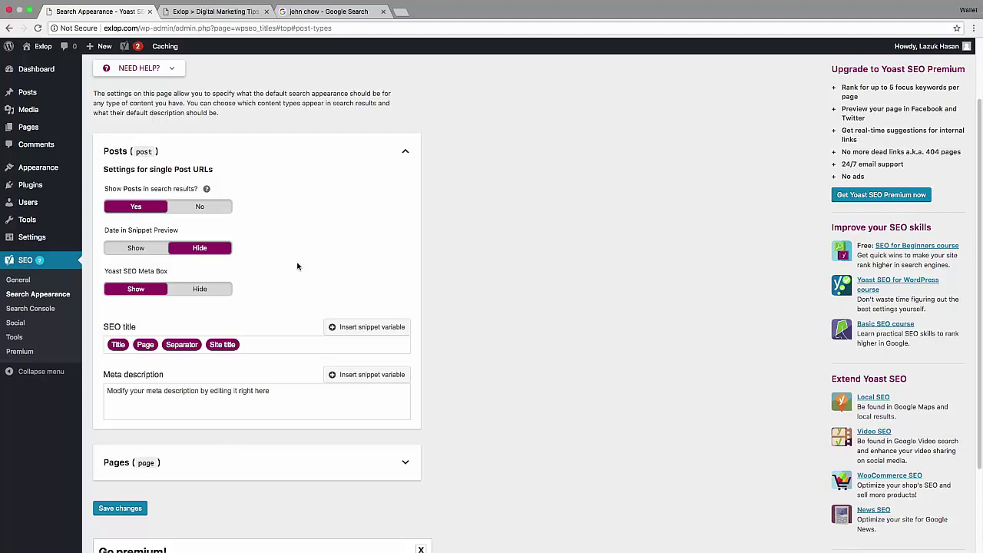
{"action": "scroll", "coordinate": [298, 267], "scroll_direction": "down", "scroll_amount": 2}
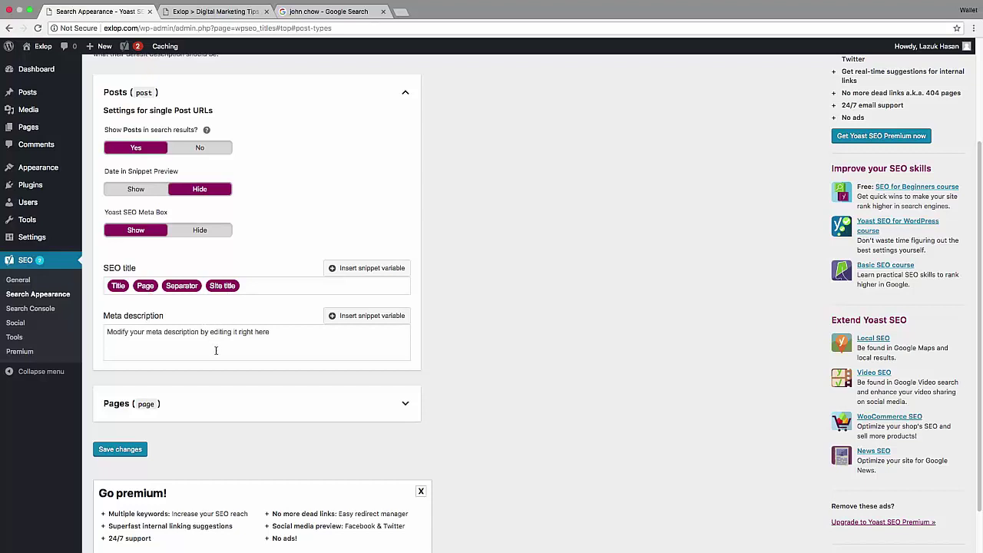
{"action": "scroll", "coordinate": [483, 331], "scroll_direction": "down", "scroll_amount": 2}
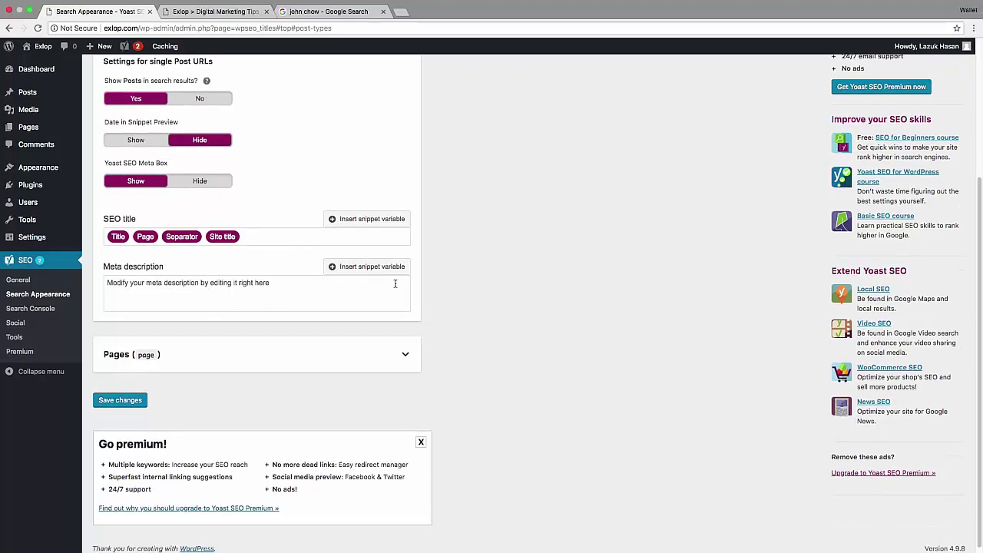
{"action": "left_click", "coordinate": [180, 293]}
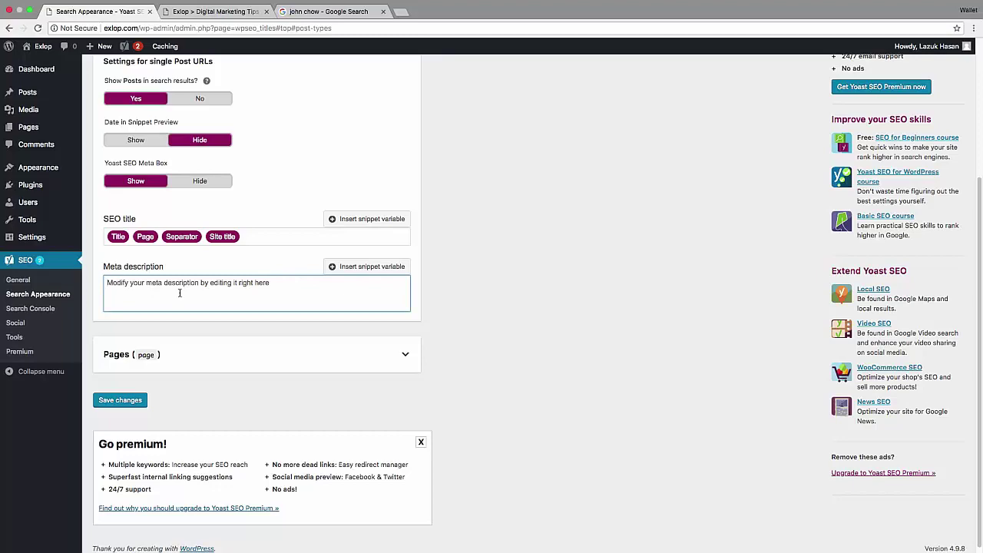
Step: Examine the description text under the first result of the open Google search, and return to the Yoast settings
{"action": "left_click", "coordinate": [352, 10]}
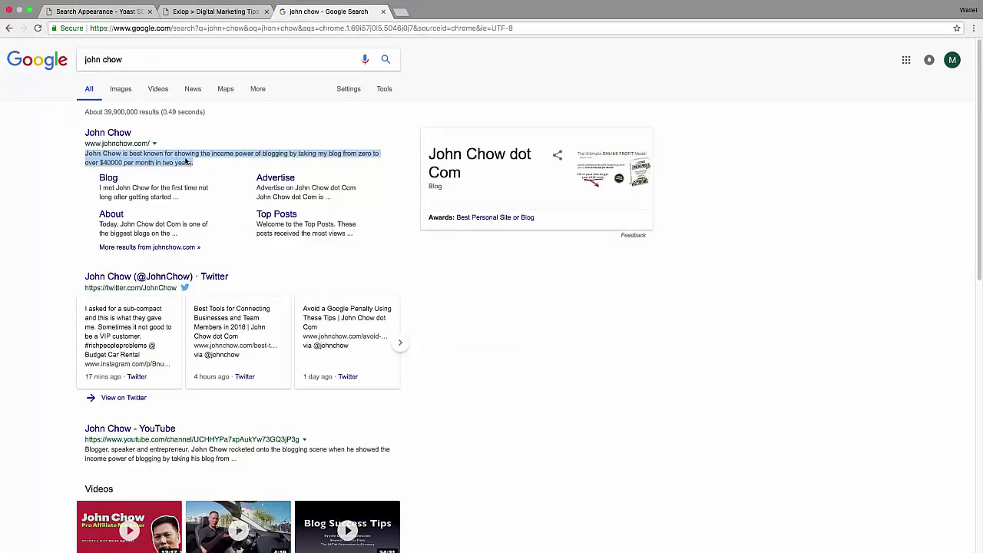
{"action": "left_click", "coordinate": [501, 321]}
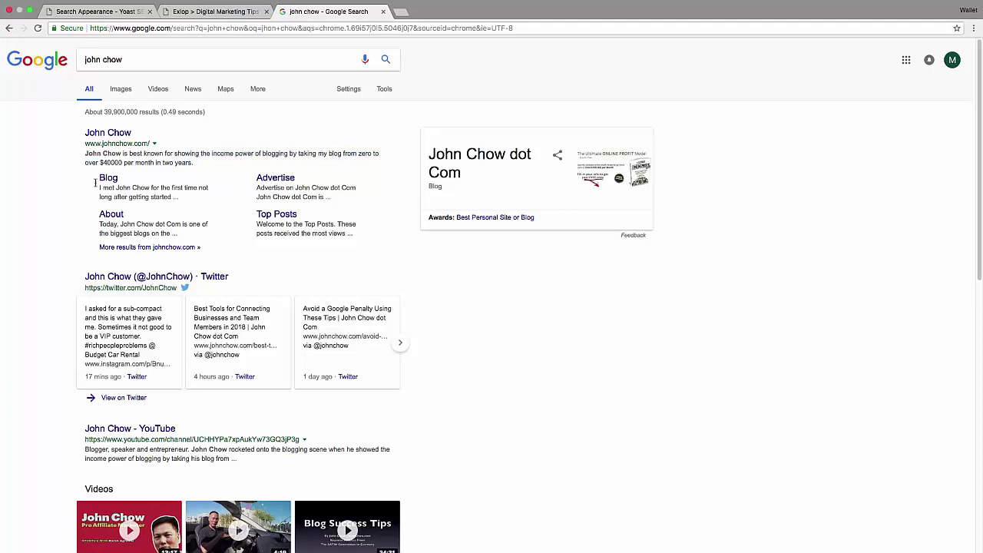
{"action": "left_click_drag", "start_coordinate": [86, 154], "coordinate": [194, 164]}
{"action": "left_click", "coordinate": [85, 153]}
{"action": "left_click", "coordinate": [192, 162]}
{"action": "left_click", "coordinate": [108, 12]}
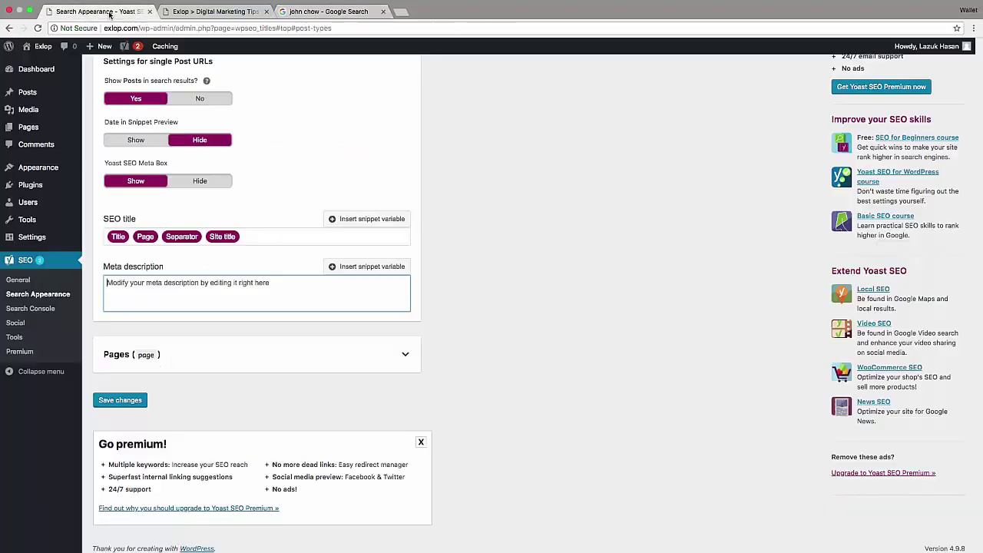
Step: Replace the Posts meta description with the %%excerpt%% snippet variable
{"action": "left_click", "coordinate": [180, 287]}
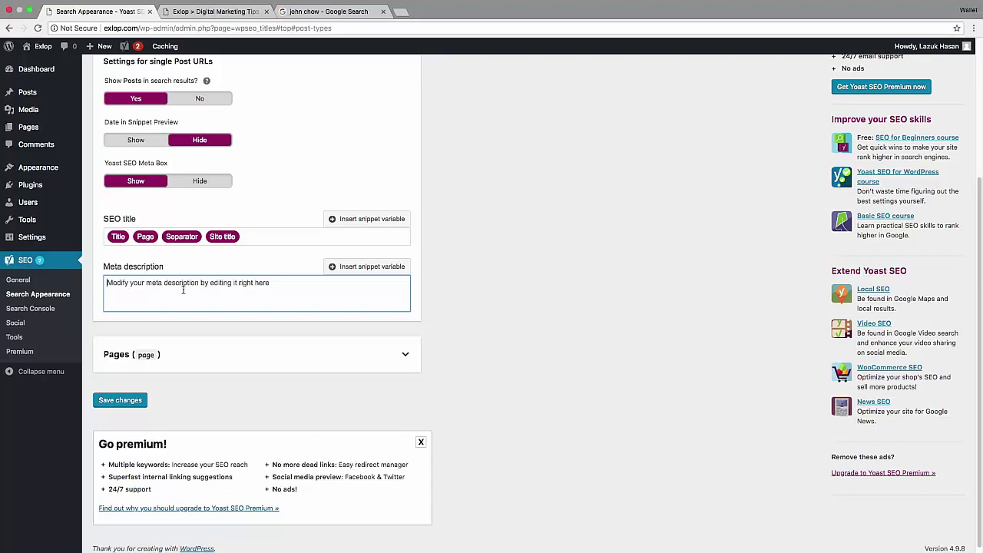
{"action": "left_click", "coordinate": [352, 267]}
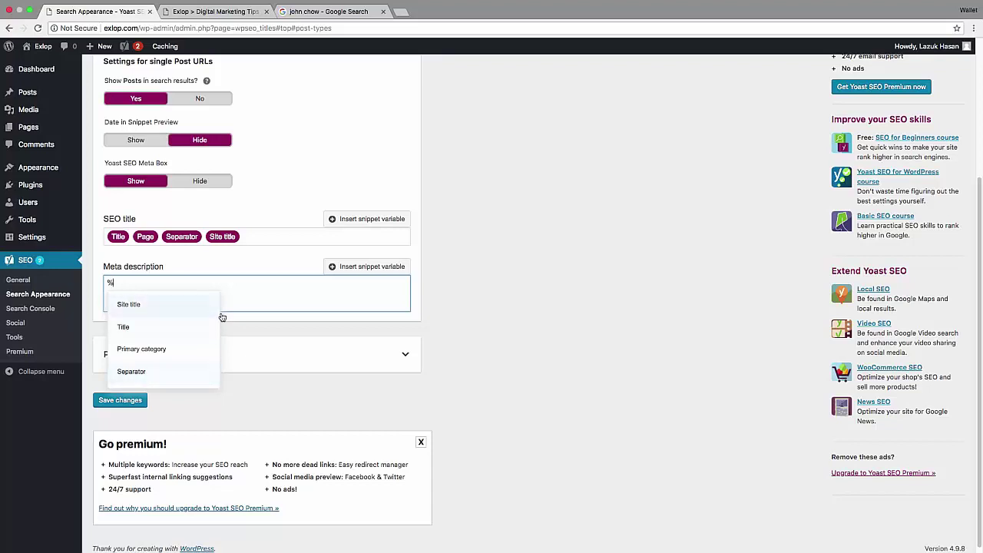
{"action": "left_click", "coordinate": [239, 294]}
{"action": "type", "text": "%"}
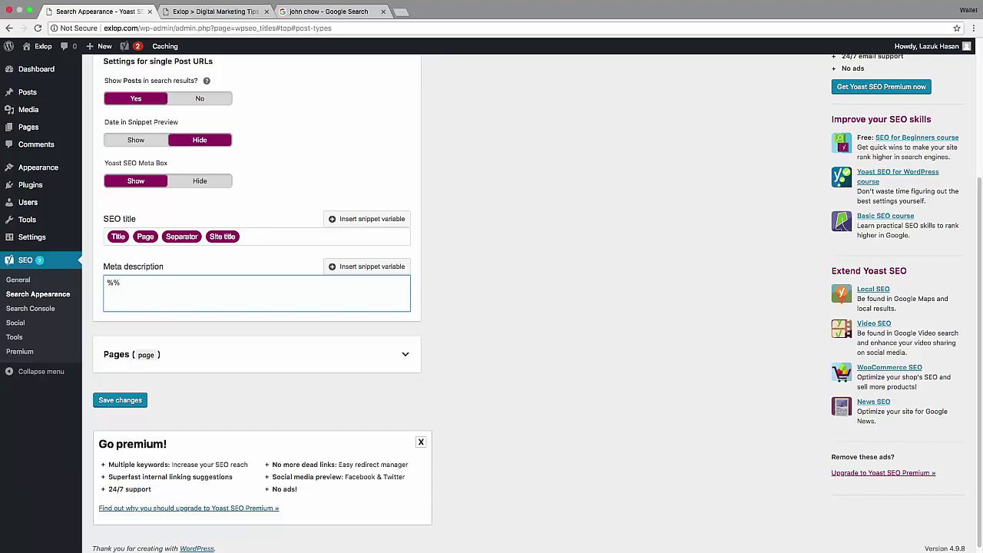
{"action": "type", "text": "xcerpt%%"}
Step: Expand the Pages settings and set showing pages in search results to No
{"action": "scroll", "coordinate": [519, 350], "scroll_direction": "down", "scroll_amount": 1}
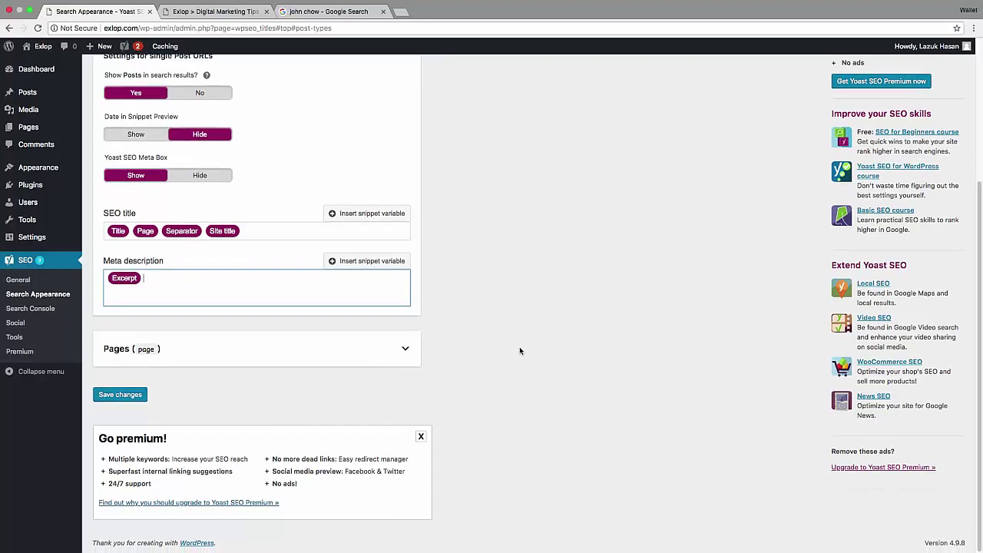
{"action": "left_click", "coordinate": [404, 350]}
{"action": "scroll", "coordinate": [513, 373], "scroll_direction": "down", "scroll_amount": 3}
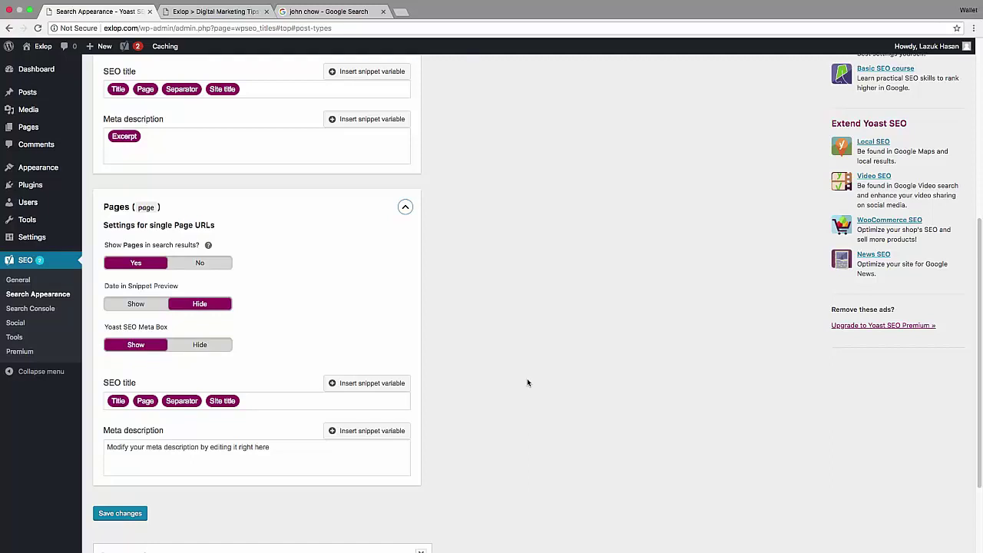
{"action": "left_click", "coordinate": [202, 265]}
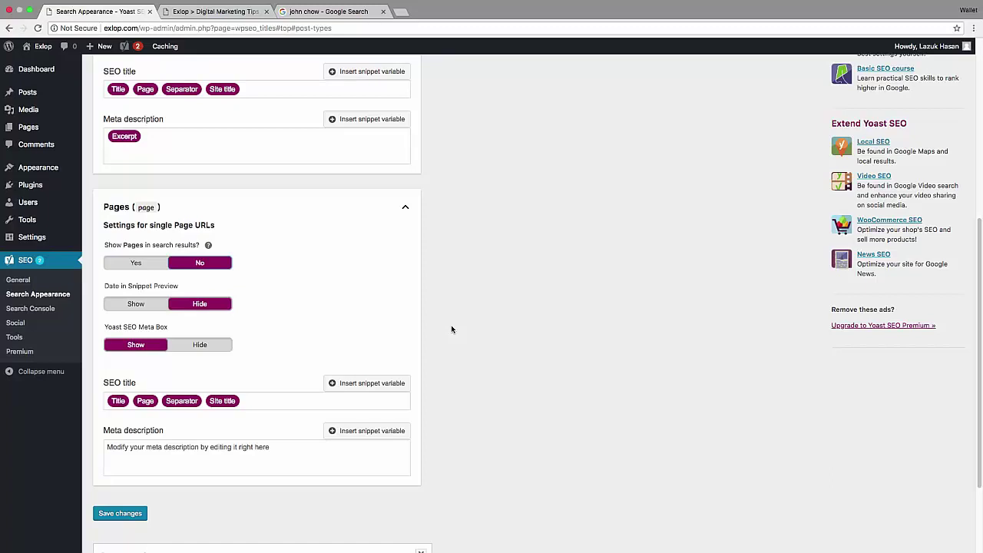
{"action": "left_click", "coordinate": [136, 265]}
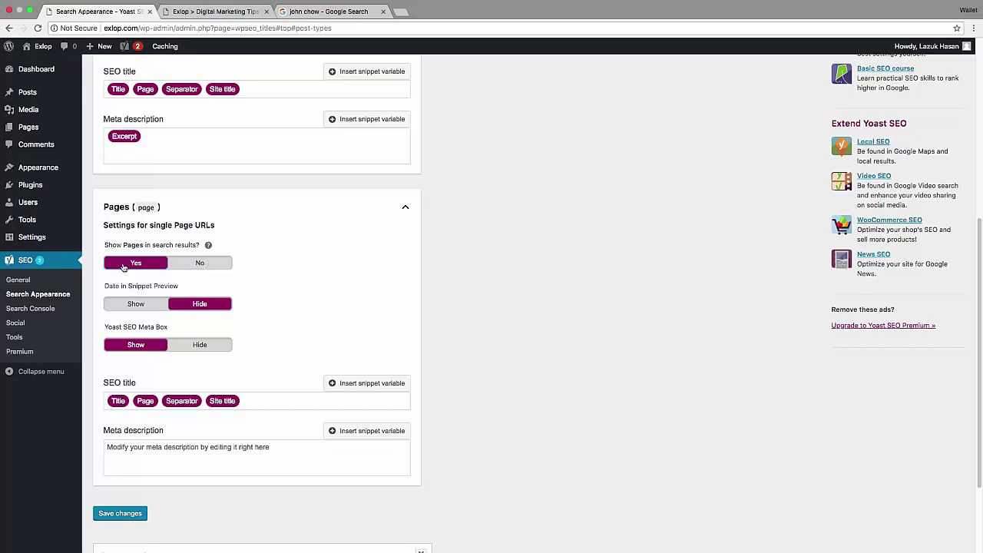
{"action": "left_click", "coordinate": [215, 266]}
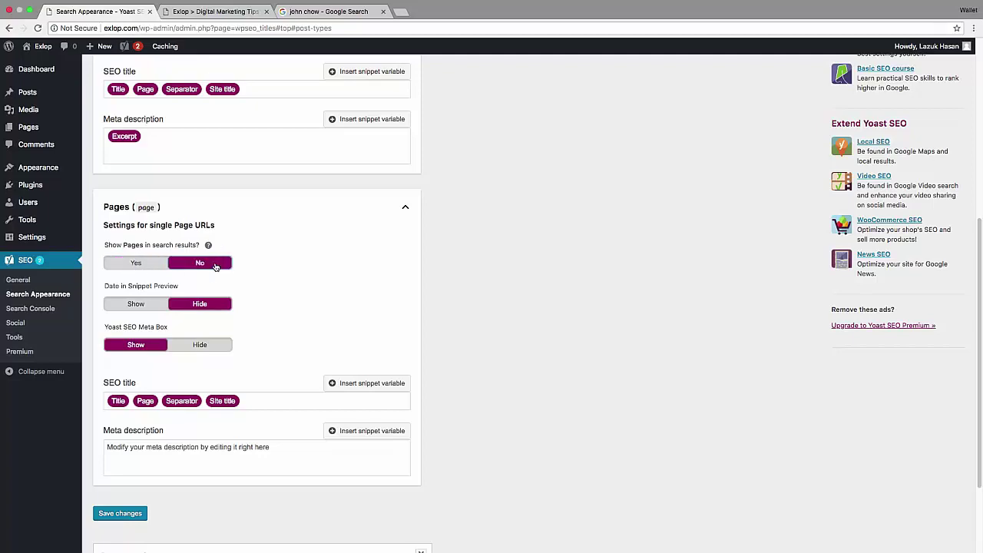
Step: Set the Yoast SEO Meta Box to Hide for single pages
{"action": "scroll", "coordinate": [281, 290], "scroll_direction": "down", "scroll_amount": 2}
{"action": "scroll", "coordinate": [282, 289], "scroll_direction": "up", "scroll_amount": 2}
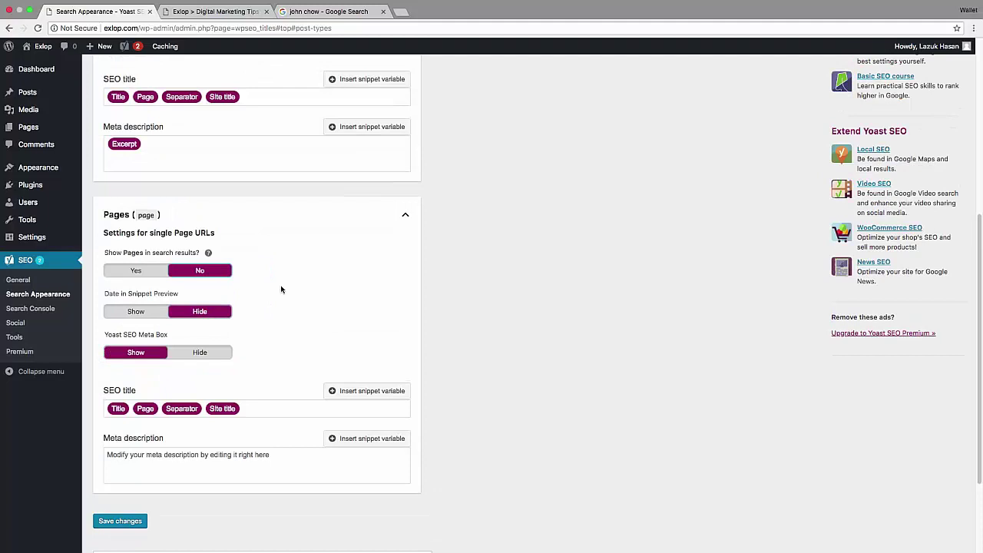
{"action": "double_click", "coordinate": [149, 294]}
{"action": "left_click", "coordinate": [283, 325]}
{"action": "scroll", "coordinate": [283, 324], "scroll_direction": "down", "scroll_amount": 1}
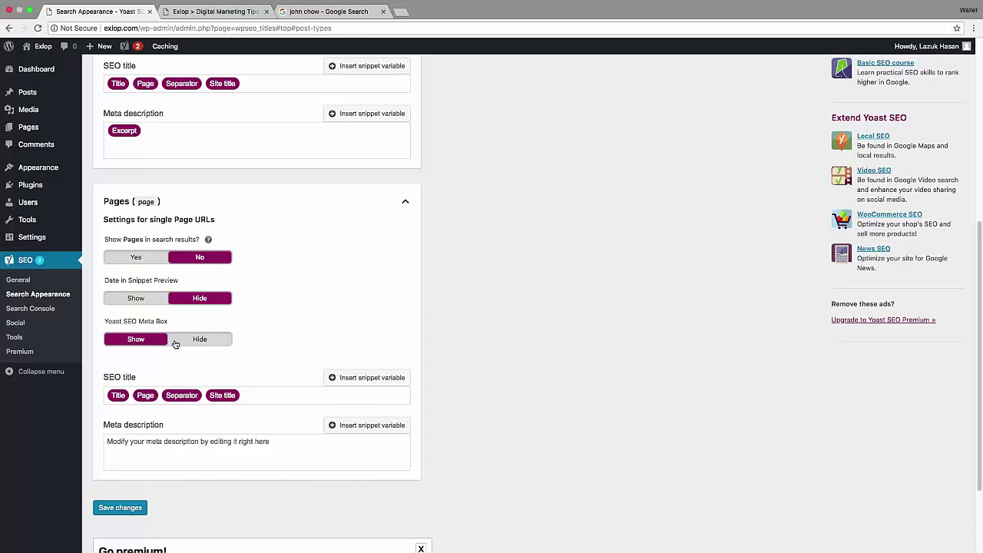
{"action": "left_click", "coordinate": [200, 339]}
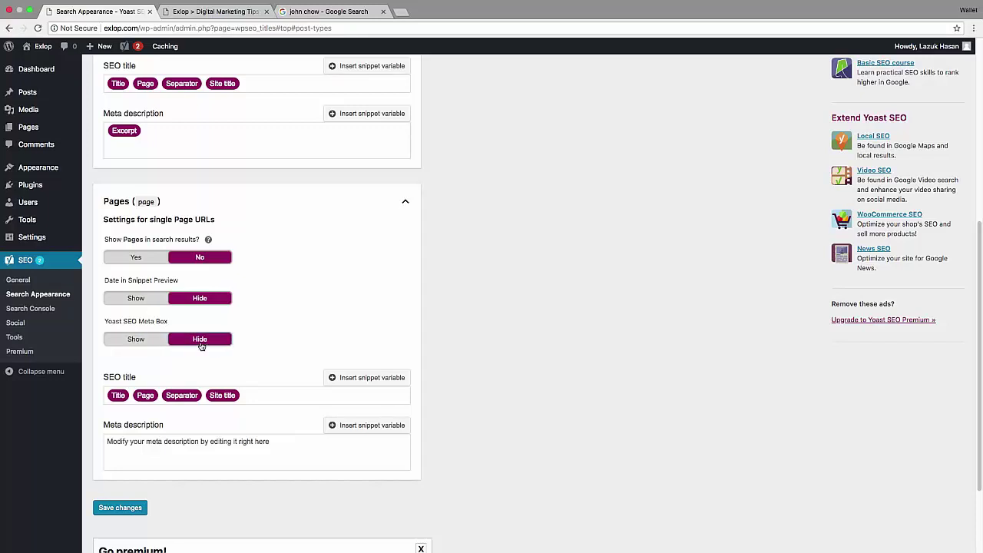
{"action": "scroll", "coordinate": [218, 344], "scroll_direction": "down", "scroll_amount": 1}
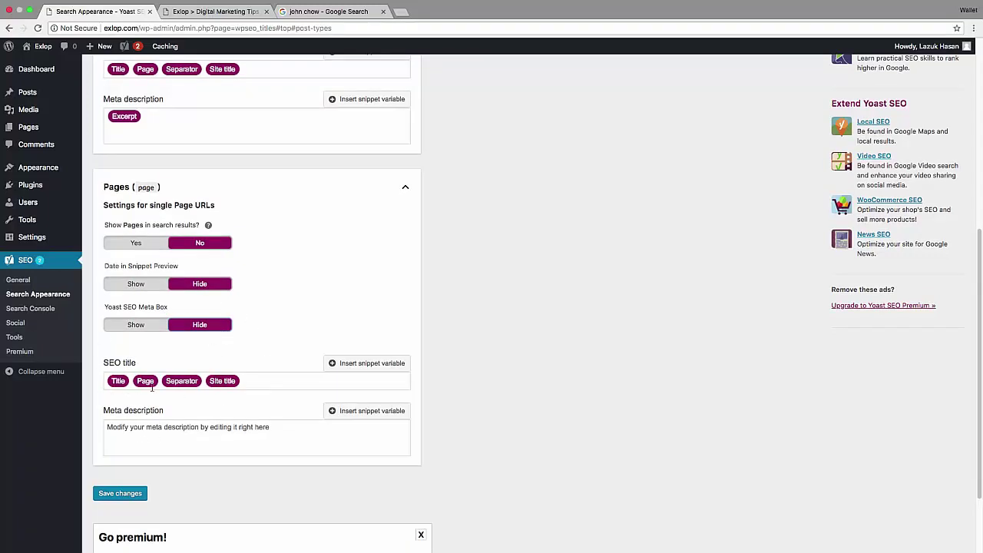
Step: Set the Pages meta description to the %%excerpt%% snippet variable and save the content type settings
{"action": "left_click", "coordinate": [161, 427]}
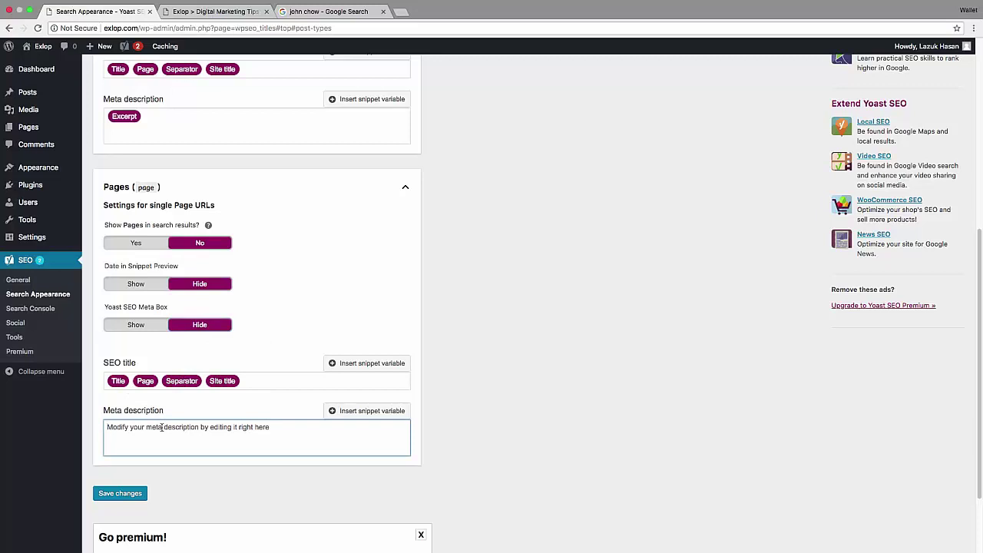
{"action": "type", "text": "%%"}
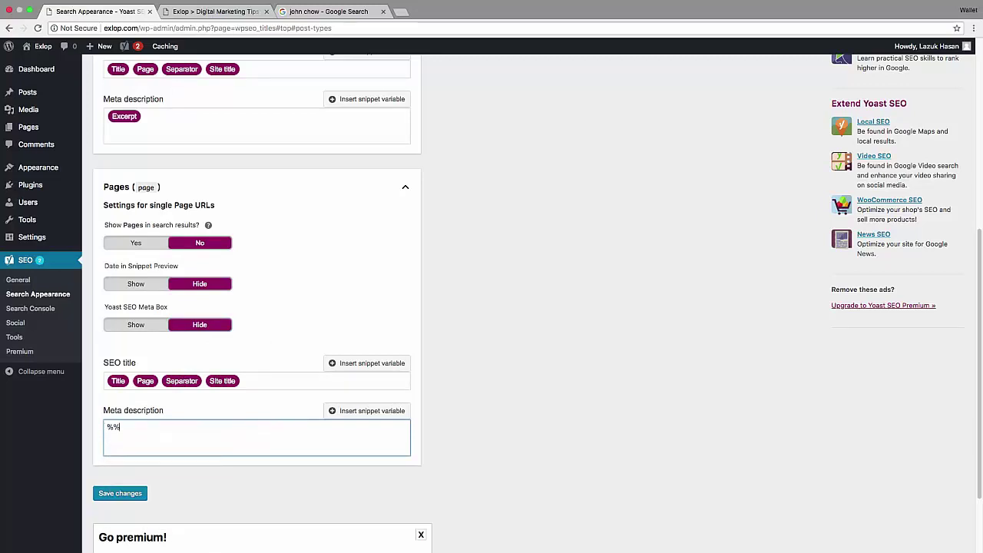
{"action": "type", "text": "exce"}
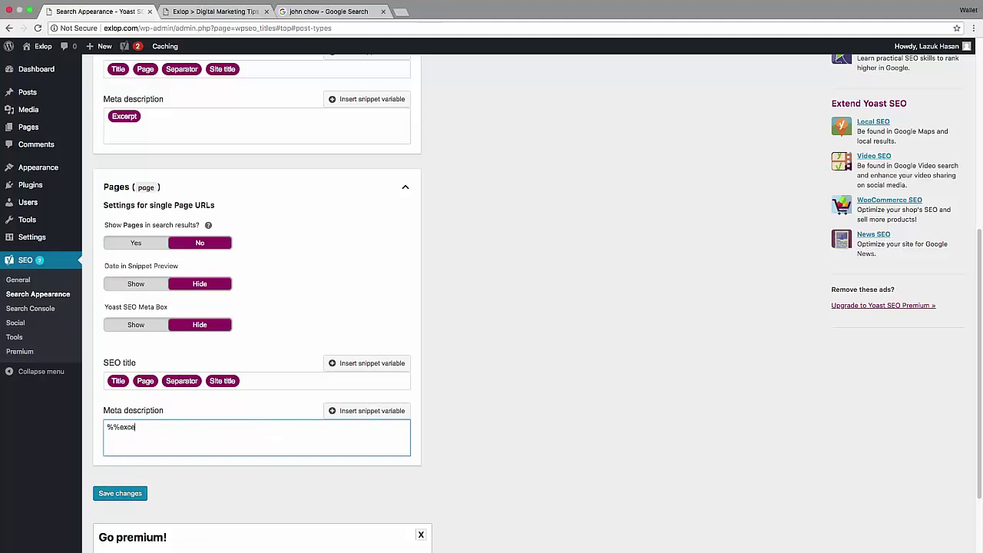
{"action": "type", "text": "rpt%%"}
{"action": "left_click", "coordinate": [139, 498]}
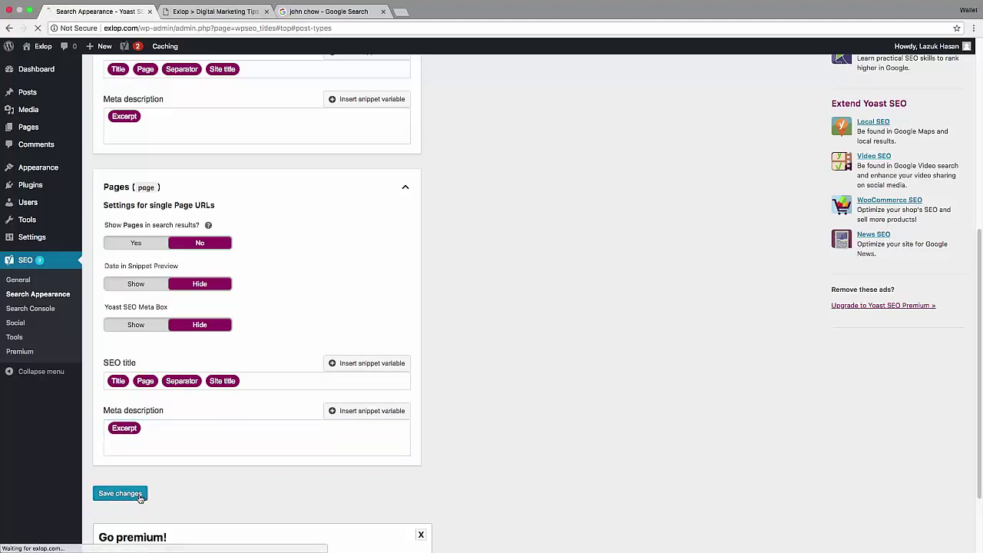
{"action": "scroll", "coordinate": [481, 415], "scroll_direction": "up", "scroll_amount": 1}
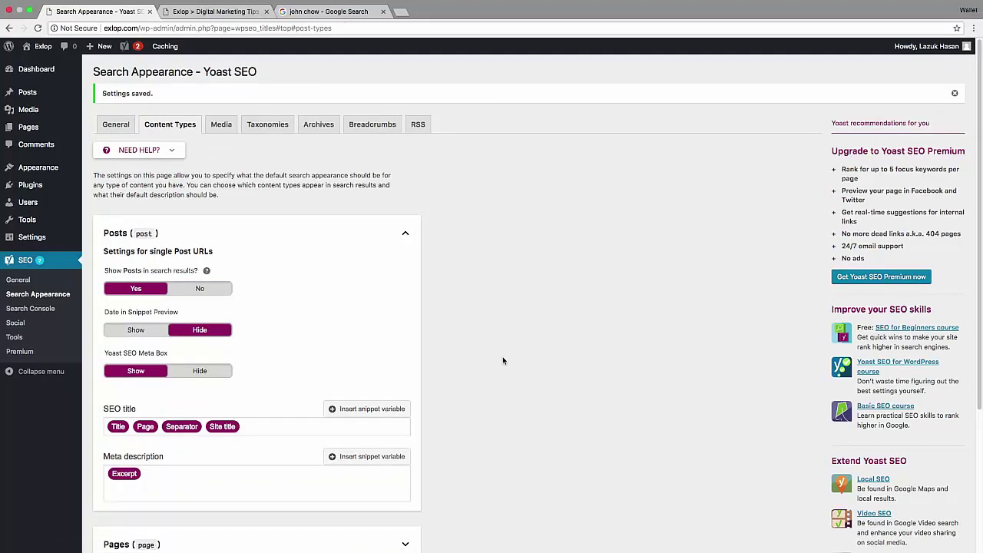
{"action": "scroll", "coordinate": [503, 360], "scroll_direction": "down", "scroll_amount": 5}
{"action": "scroll", "coordinate": [503, 361], "scroll_direction": "up", "scroll_amount": 5}
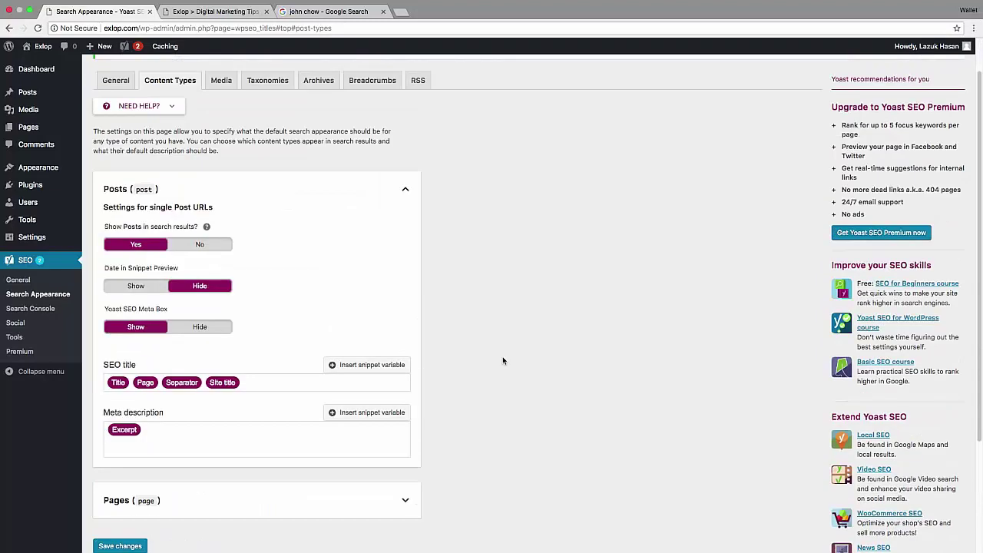